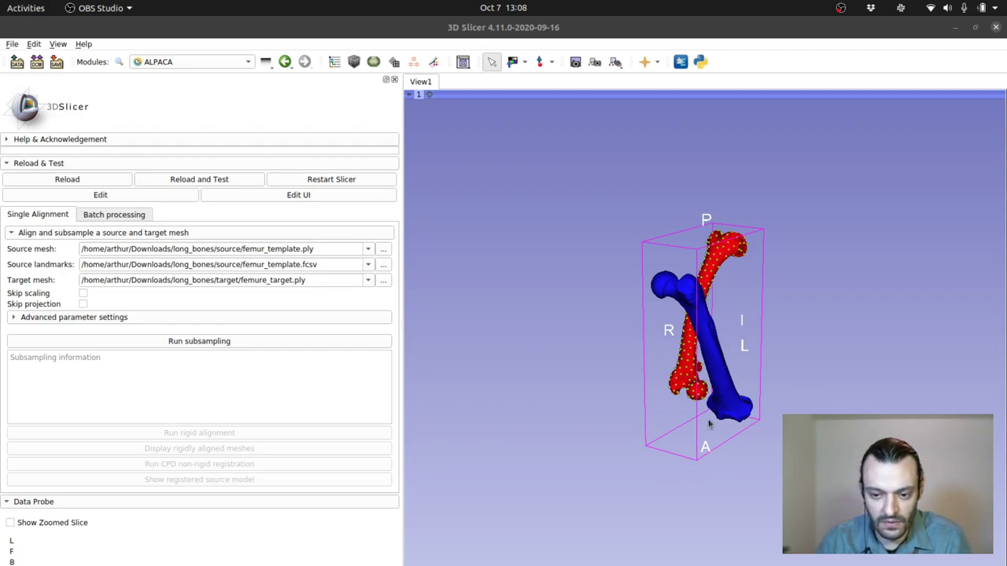
Compare the overlapping femurs from several angles, then close the scene without saving changes
left_click_drag(831, 332, 905, 220)
left_click_drag(661, 493, 884, 228)
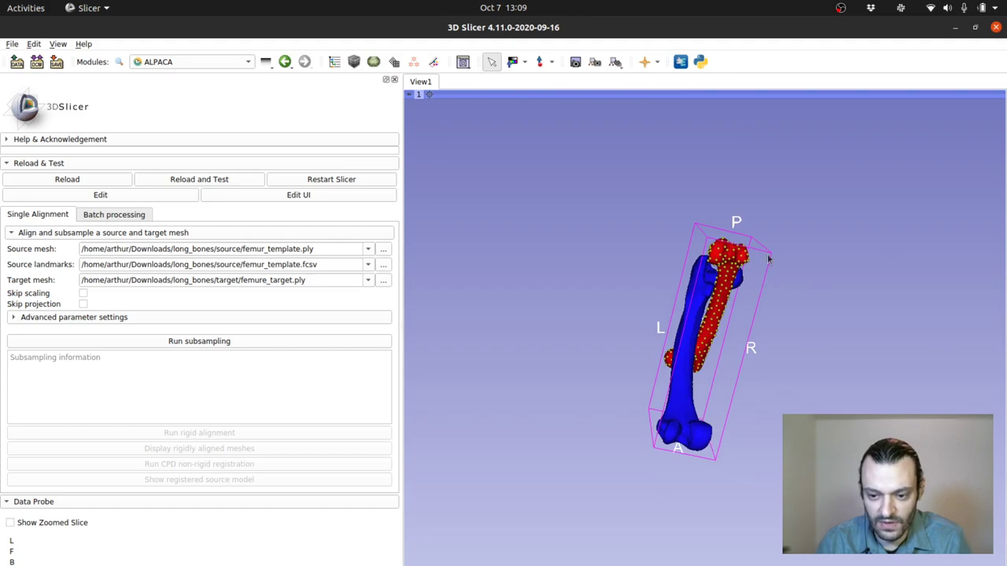
left_click_drag(859, 347, 779, 365)
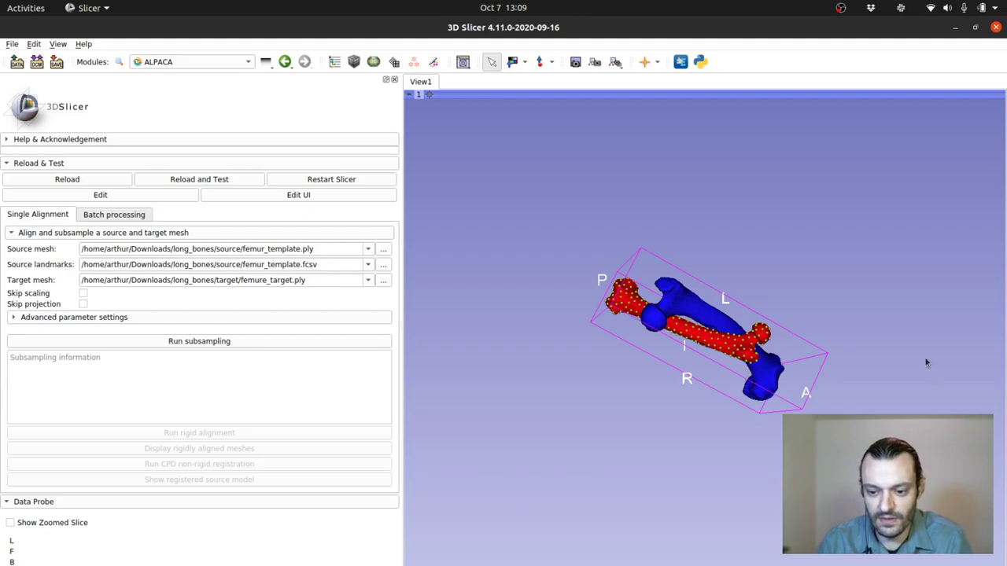
left_click_drag(909, 336, 743, 348)
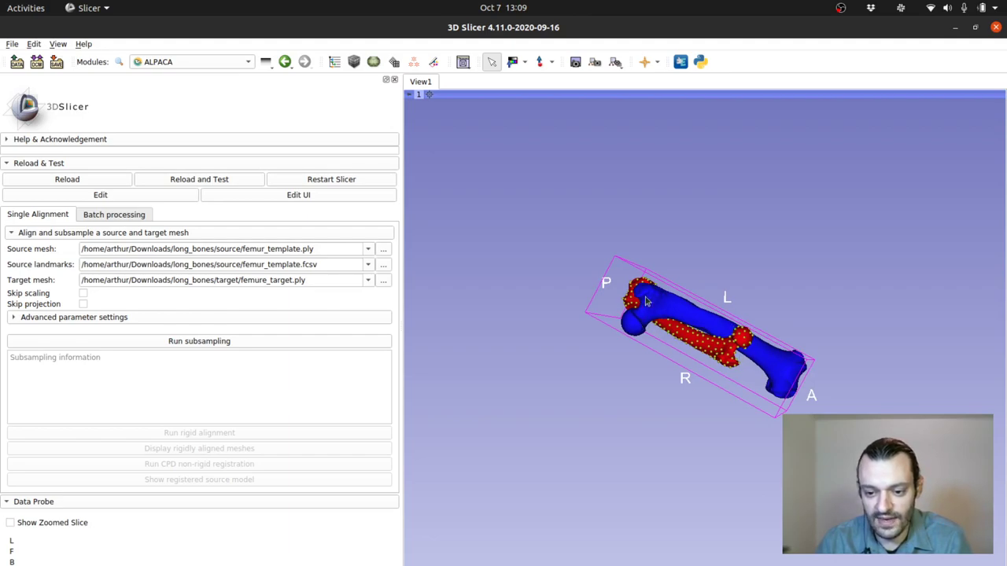
left_click_drag(852, 330, 698, 339)
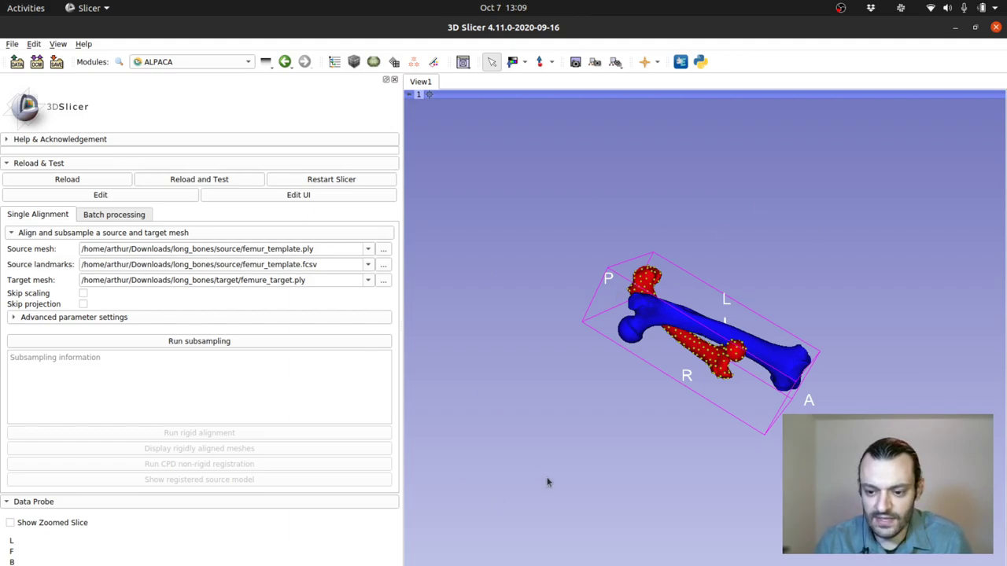
key("ctrl+w")
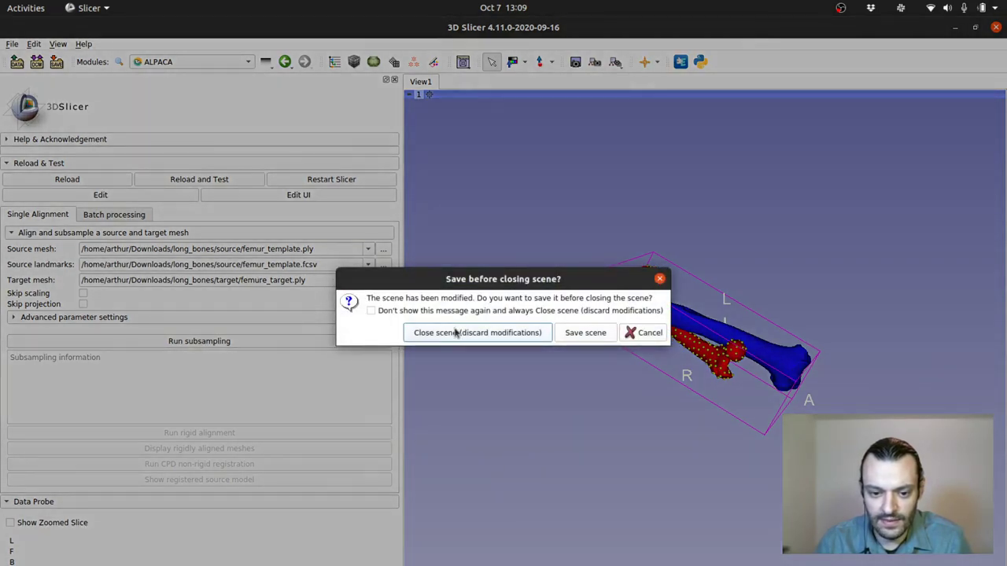
left_click(456, 332)
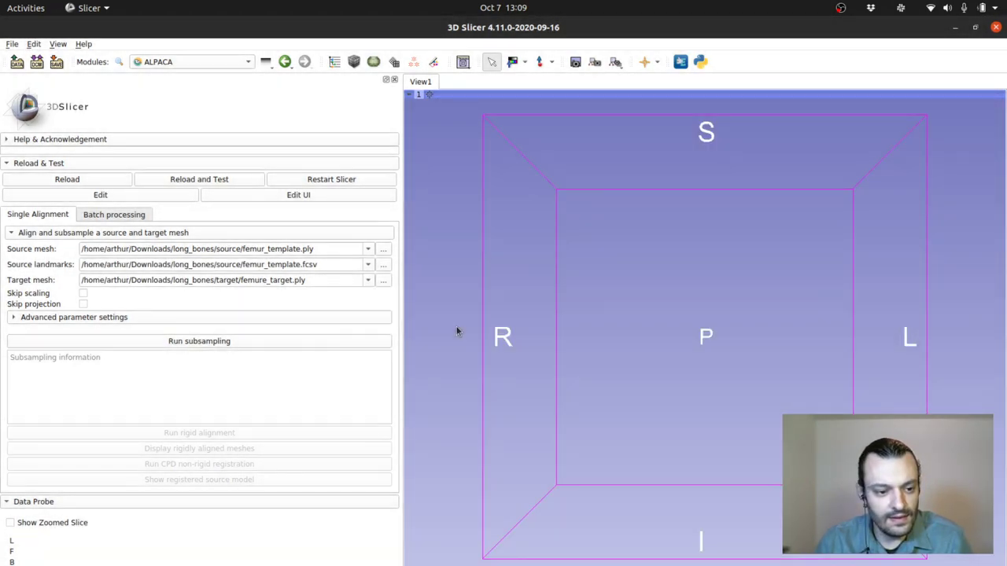
left_click(240, 341)
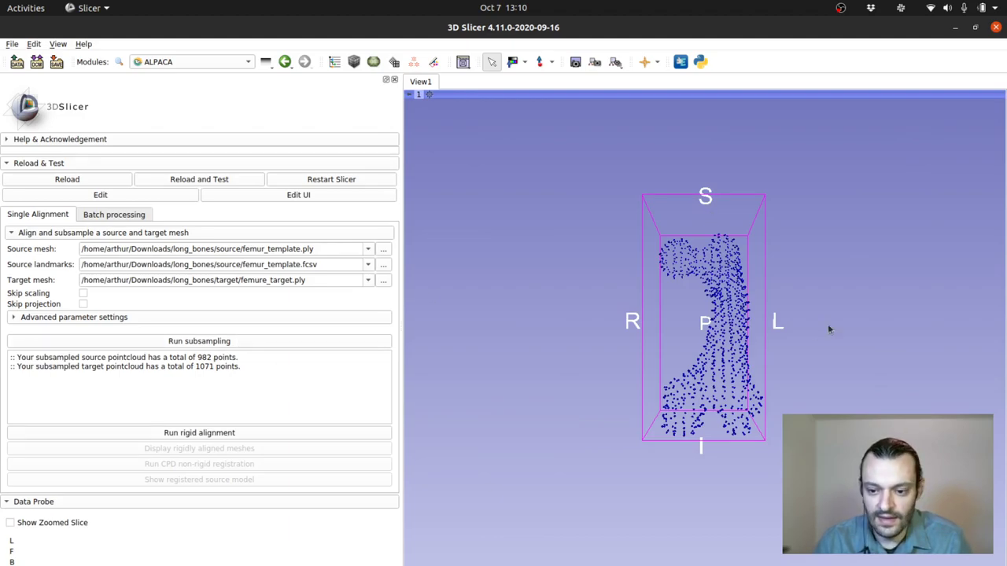
left_click_drag(828, 324, 465, 382)
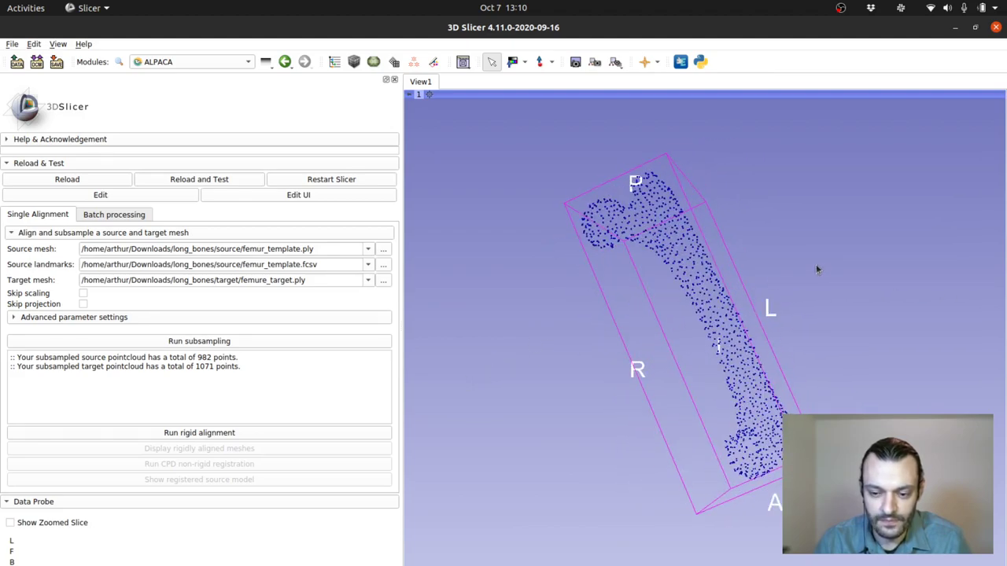
left_click_drag(819, 270, 864, 354)
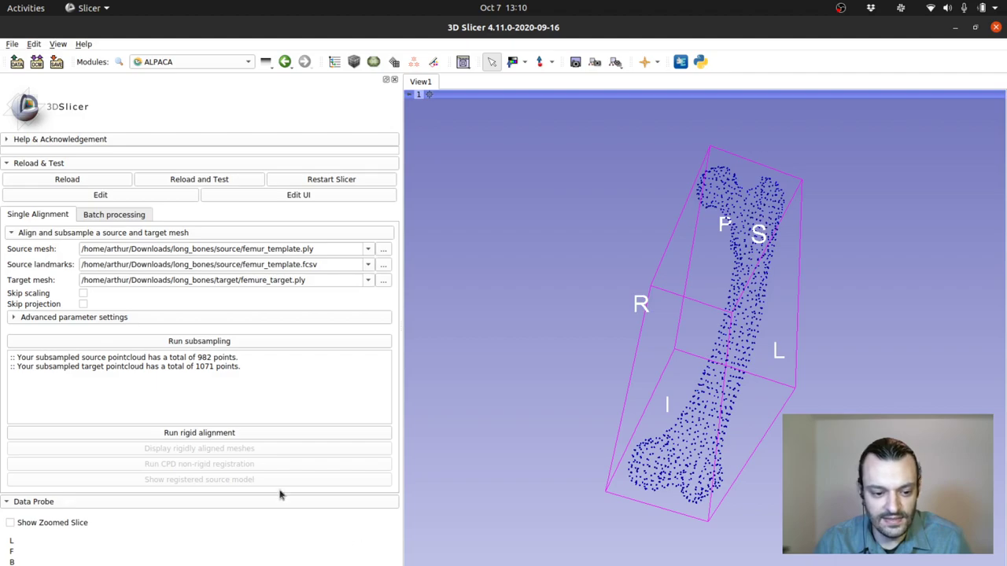
Run ALPACA rigid alignment of the template point cloud onto the target and check the overlap
left_click(218, 439)
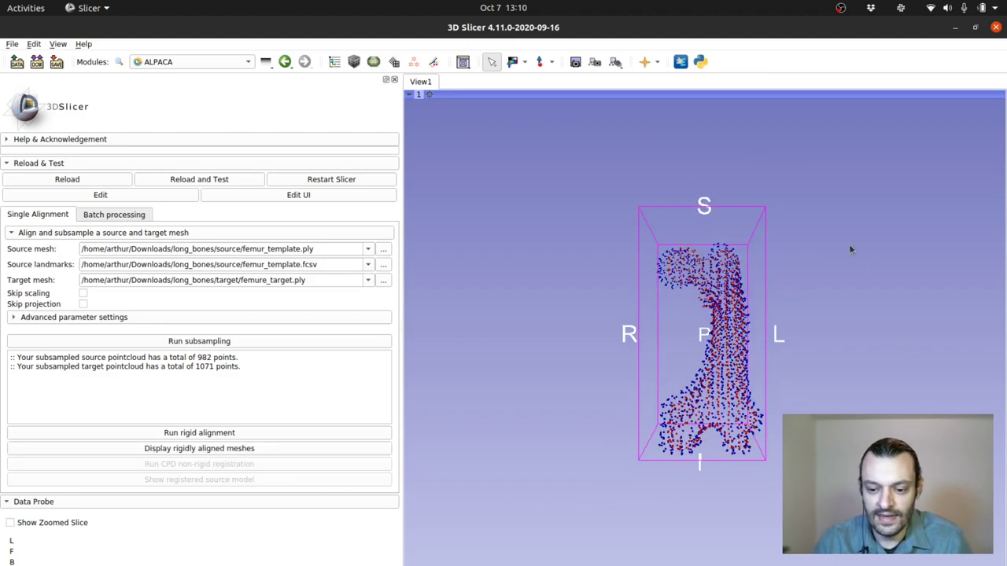
left_click_drag(849, 249, 673, 275)
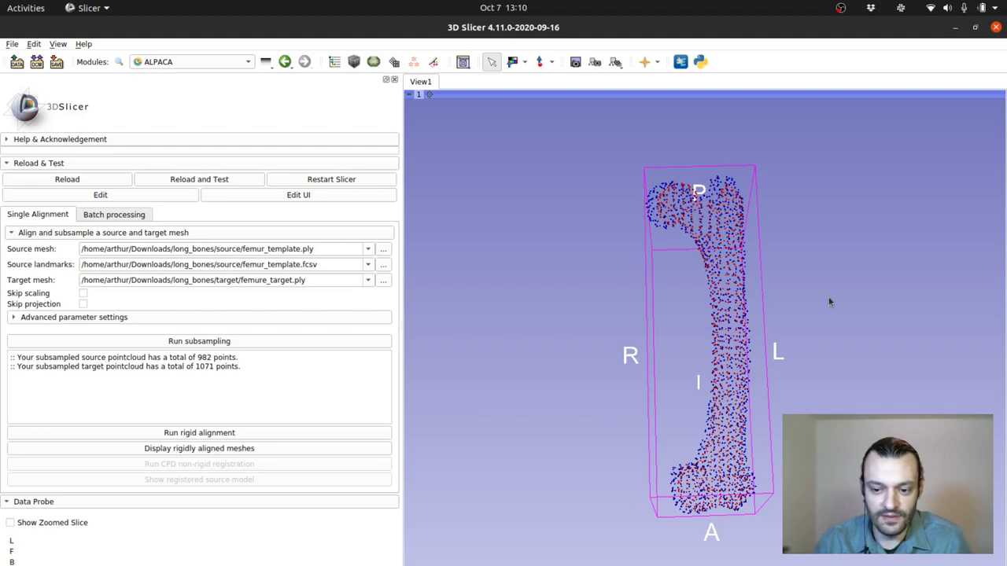
left_click_drag(829, 302, 791, 321)
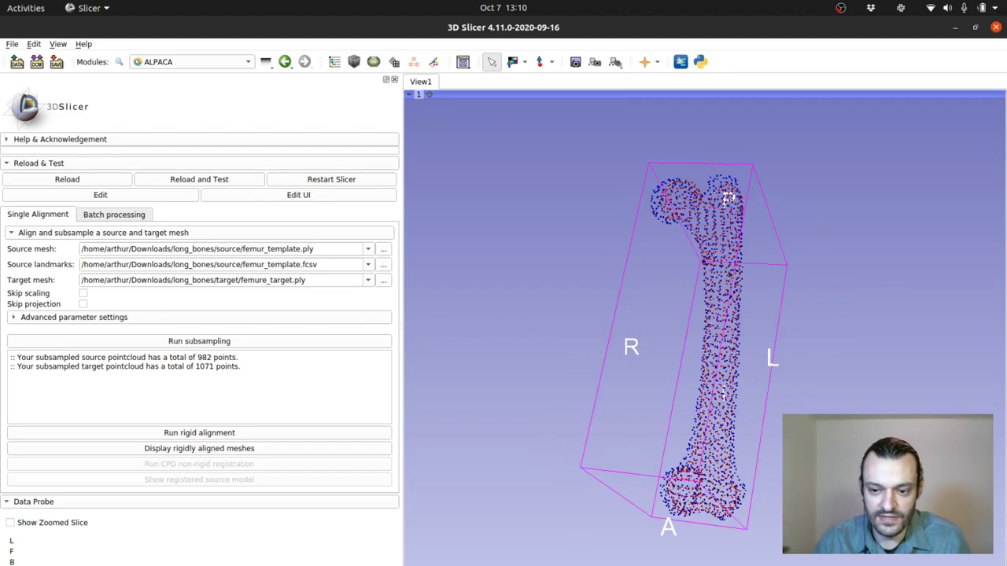
left_click_drag(859, 351, 418, 447)
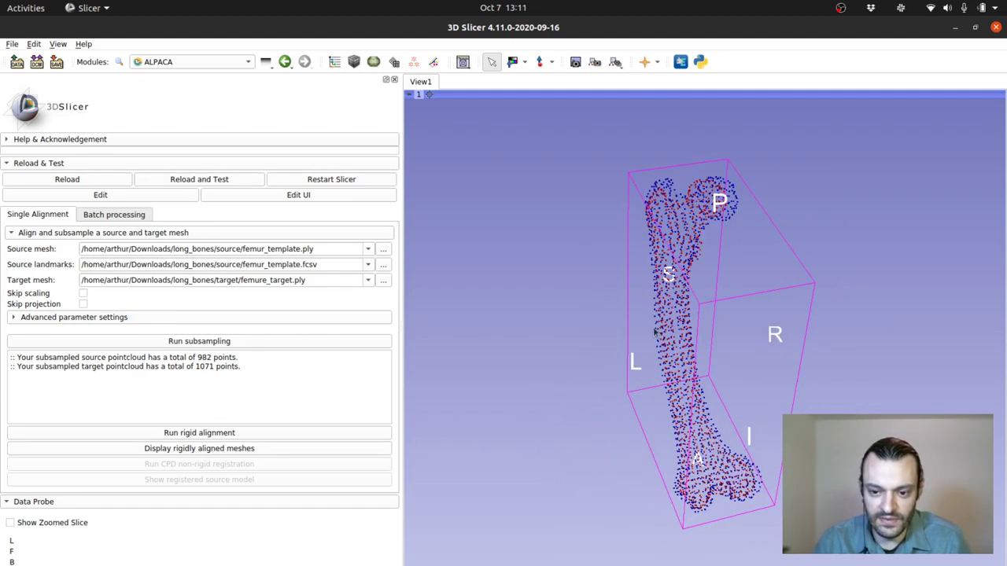
left_click_drag(525, 453, 691, 226)
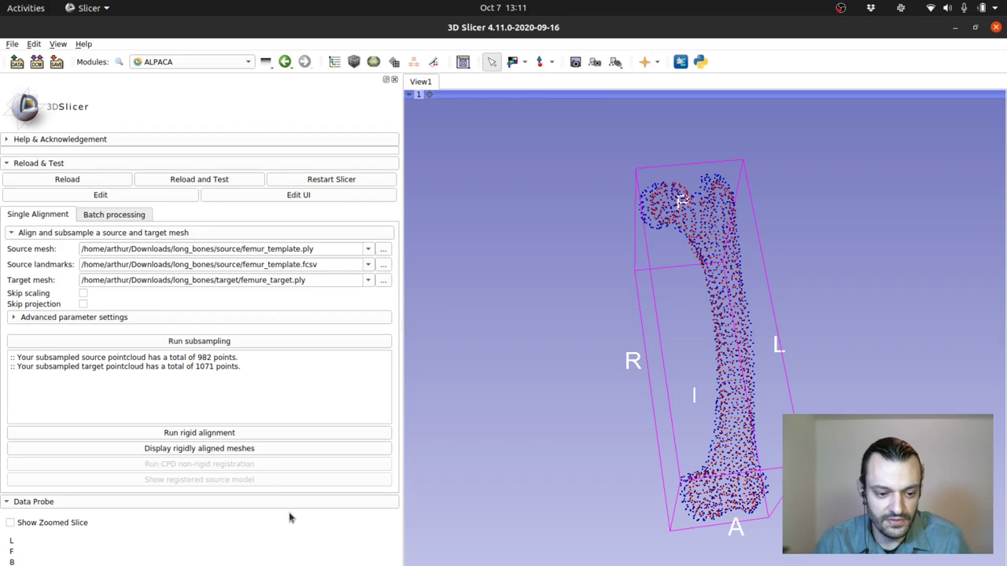
Display the rigidly aligned red template and blue target meshes and inspect their overlap
left_click(245, 450)
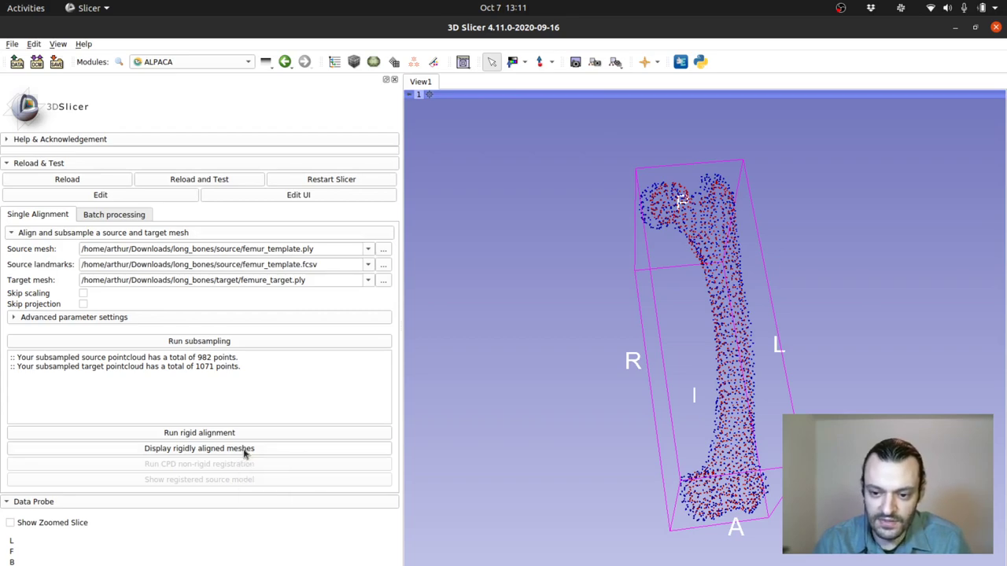
left_click_drag(874, 373, 462, 493)
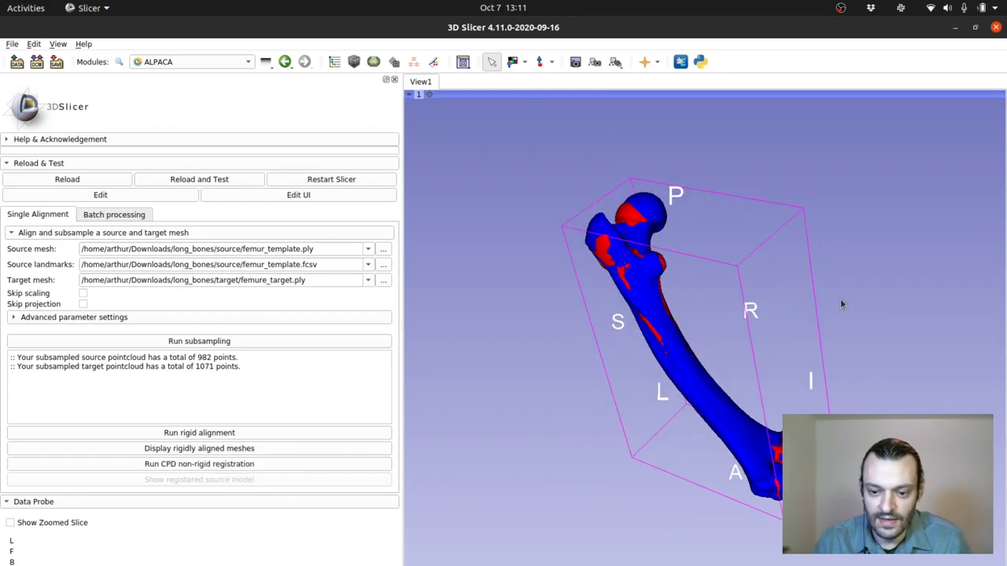
left_click_drag(841, 299, 391, 436)
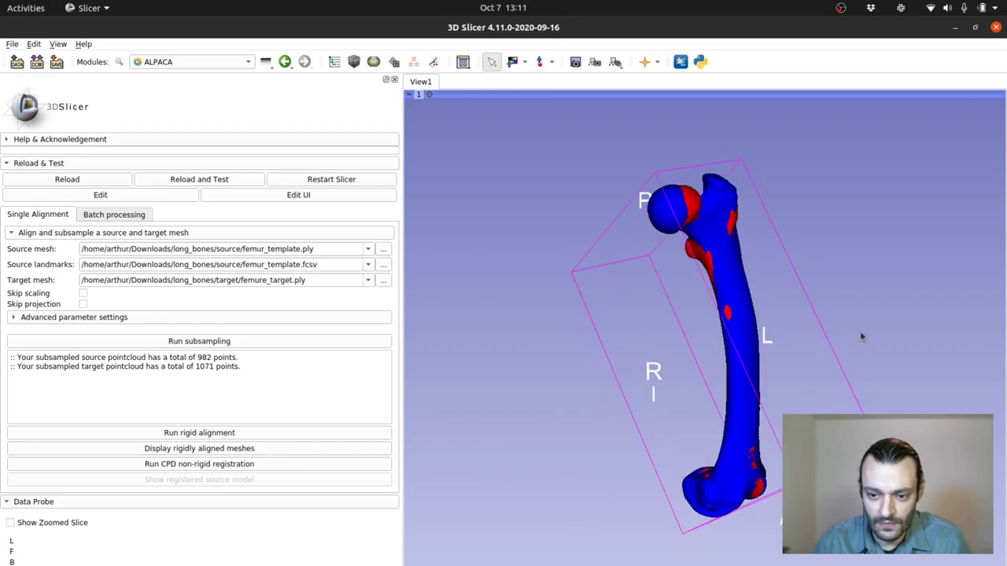
left_click_drag(860, 332, 741, 192)
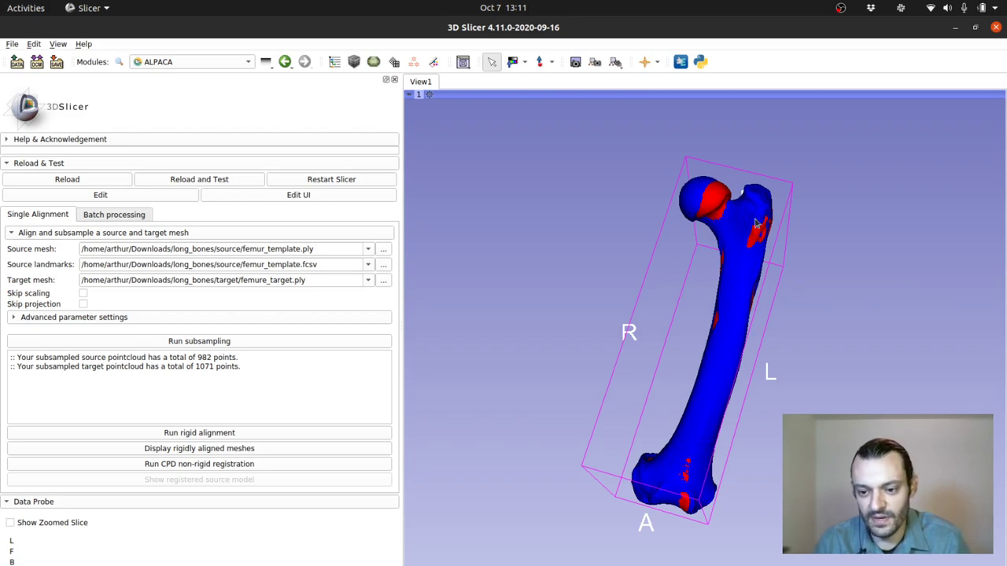
left_click_drag(888, 323, 848, 328)
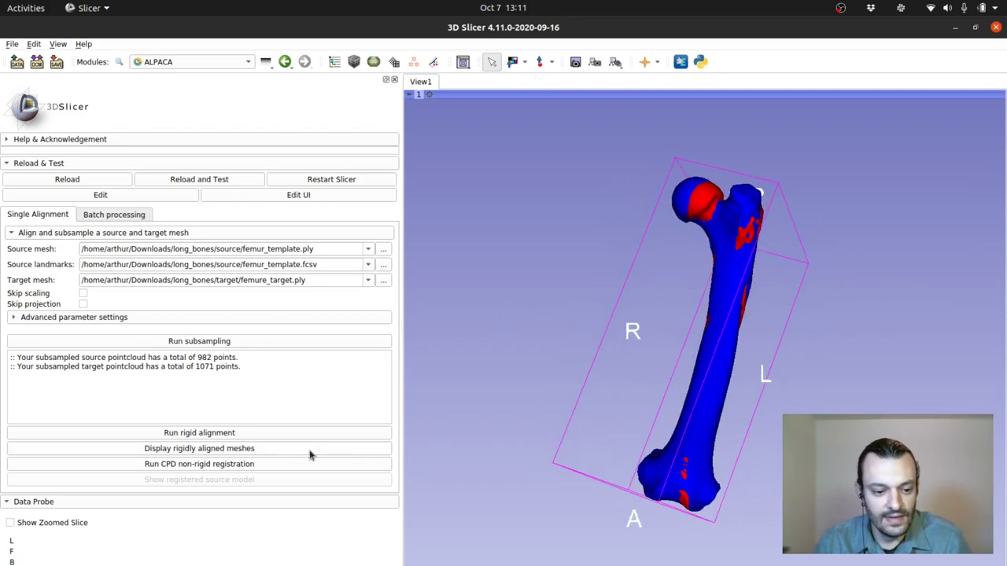
Run ALPACA's CPD non-rigid registration to predict landmarks on the target femur
left_click(234, 466)
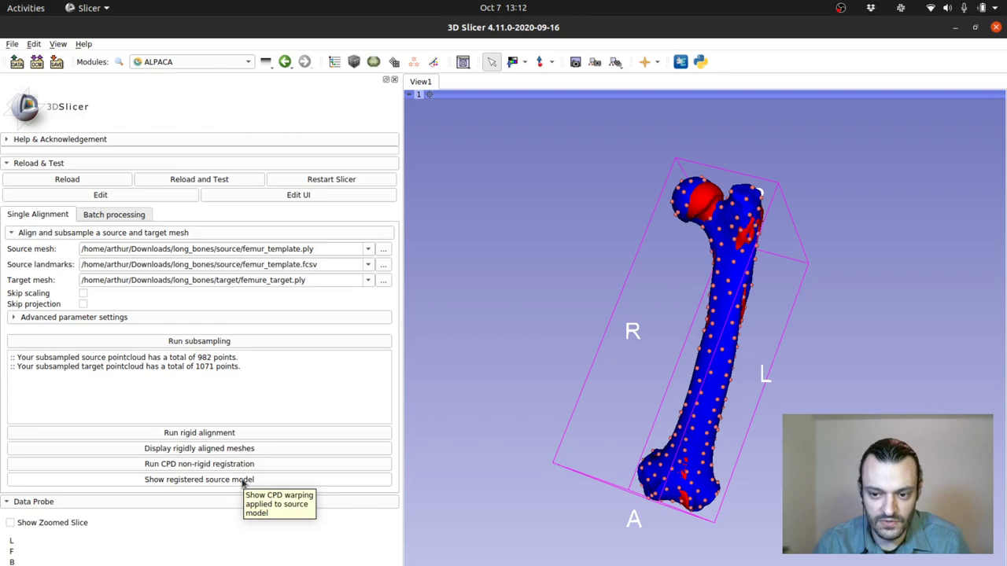
Show the registered source model, then hide femur_template and Warped Source Mesh in the Data module
left_click(243, 482)
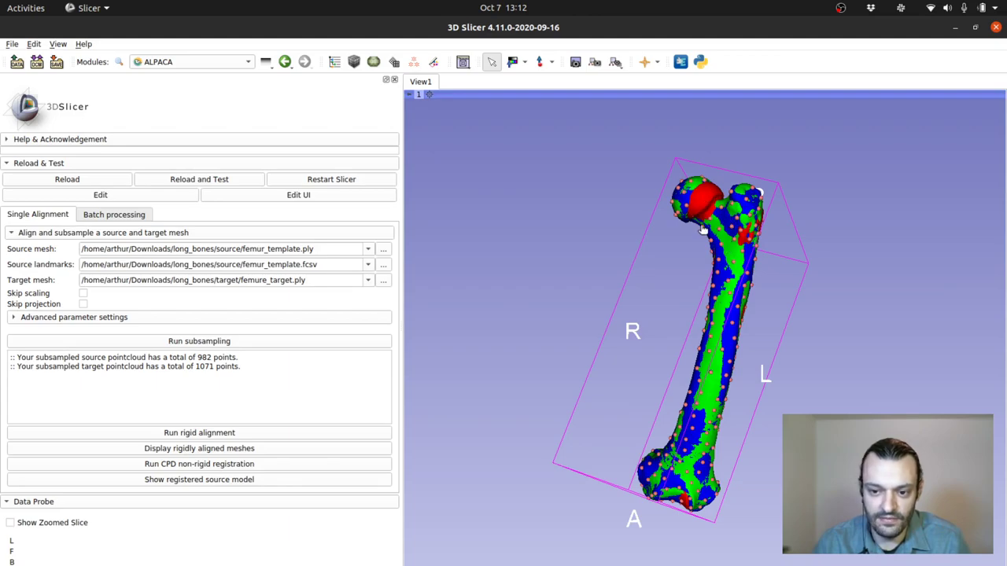
left_click(165, 62)
left_click(155, 91)
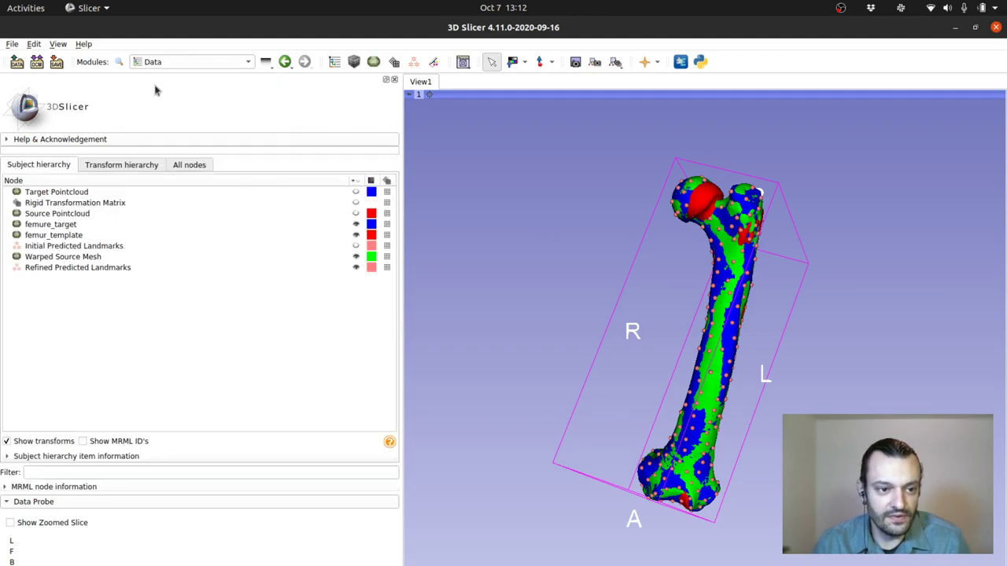
left_click(356, 235)
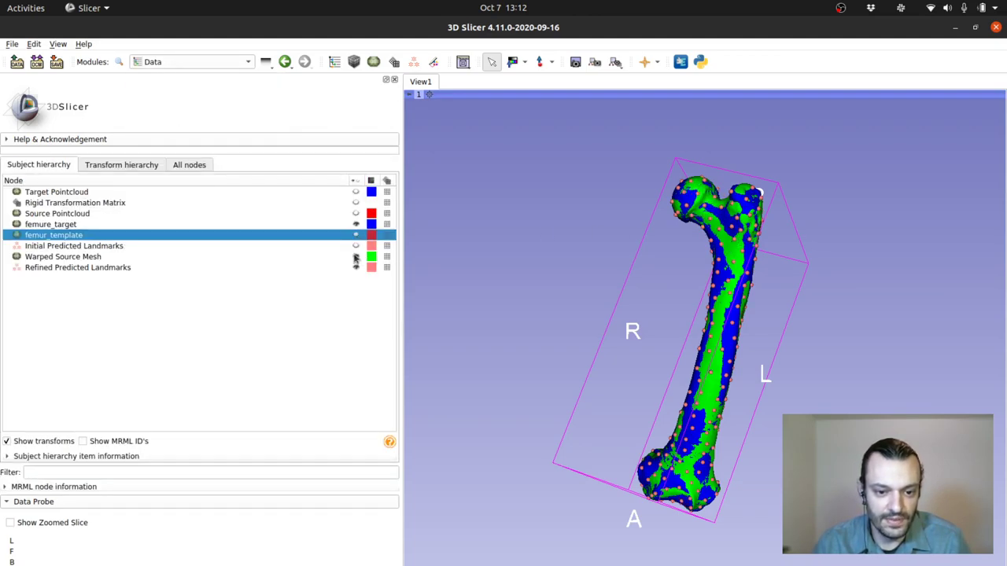
left_click(356, 257)
Orbit the blue target femur to check coverage of the refined predicted landmarks
left_click_drag(757, 194, 595, 200)
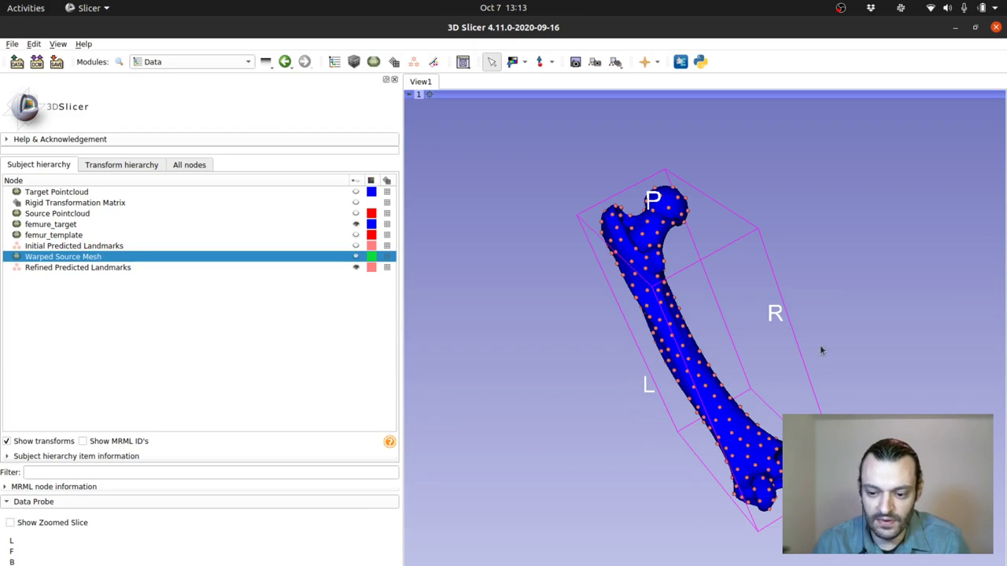
left_click_drag(820, 347, 236, 531)
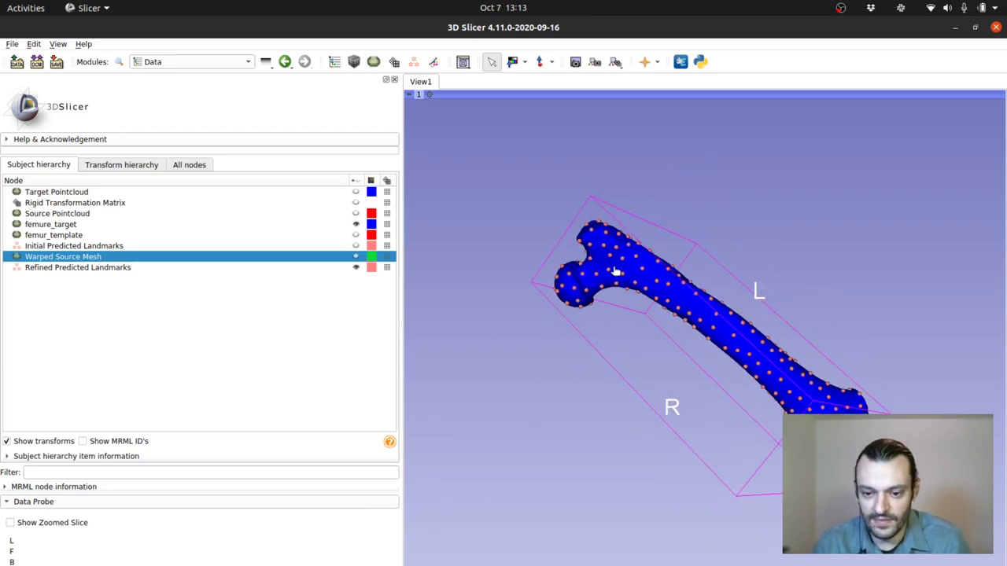
left_click_drag(867, 282, 847, 353)
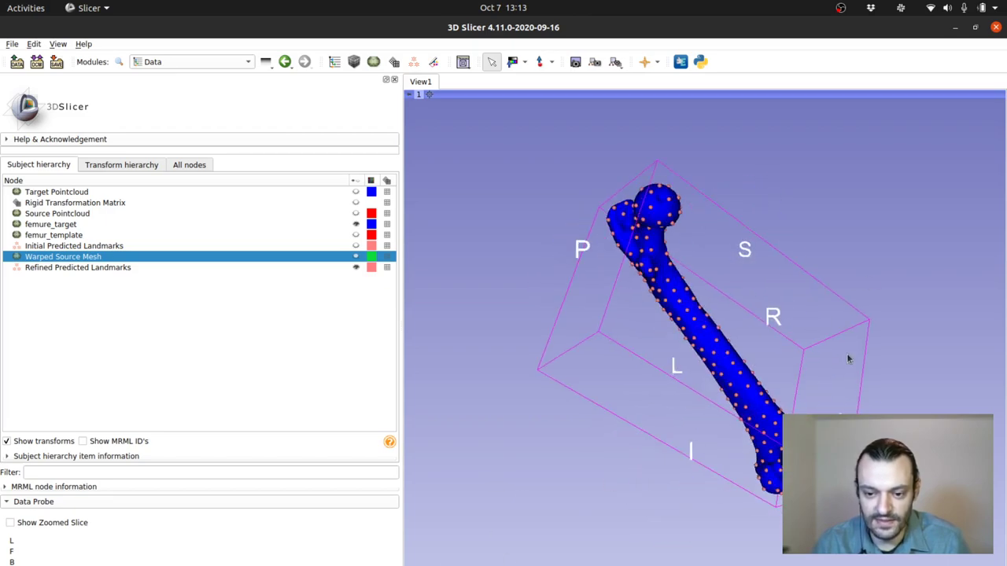
left_click_drag(876, 307, 323, 499)
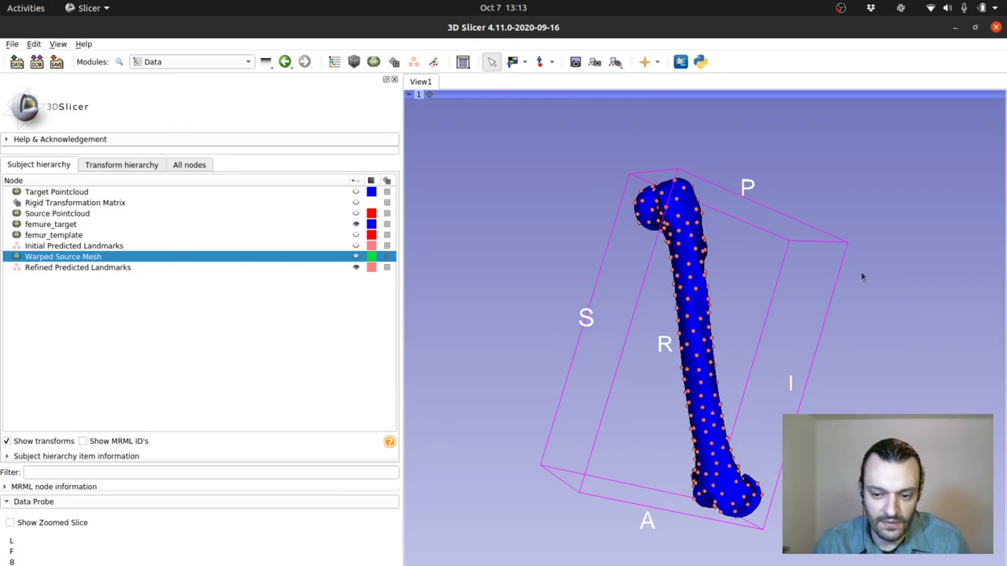
left_click_drag(782, 223, 929, 203)
left_click_drag(456, 244, 540, 241)
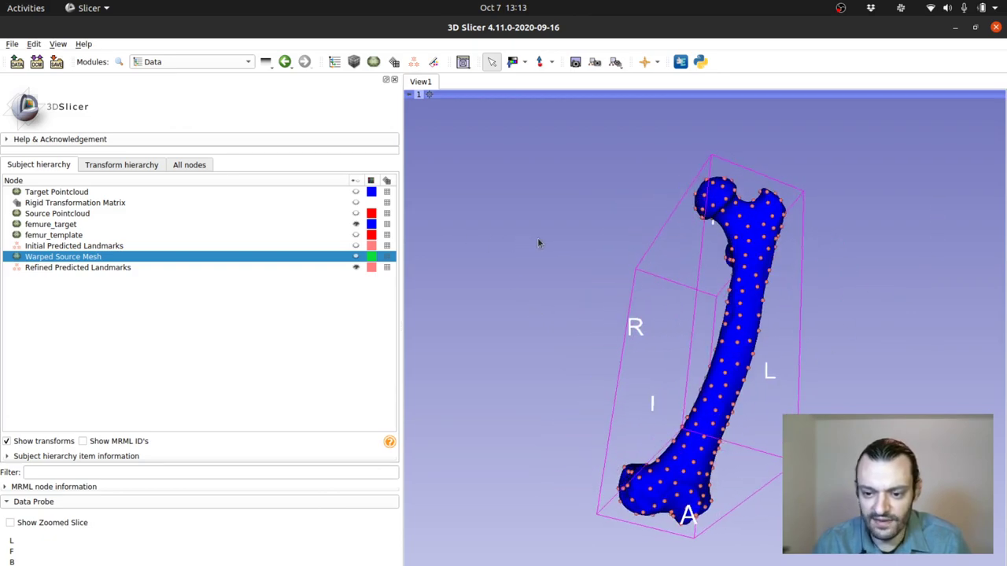